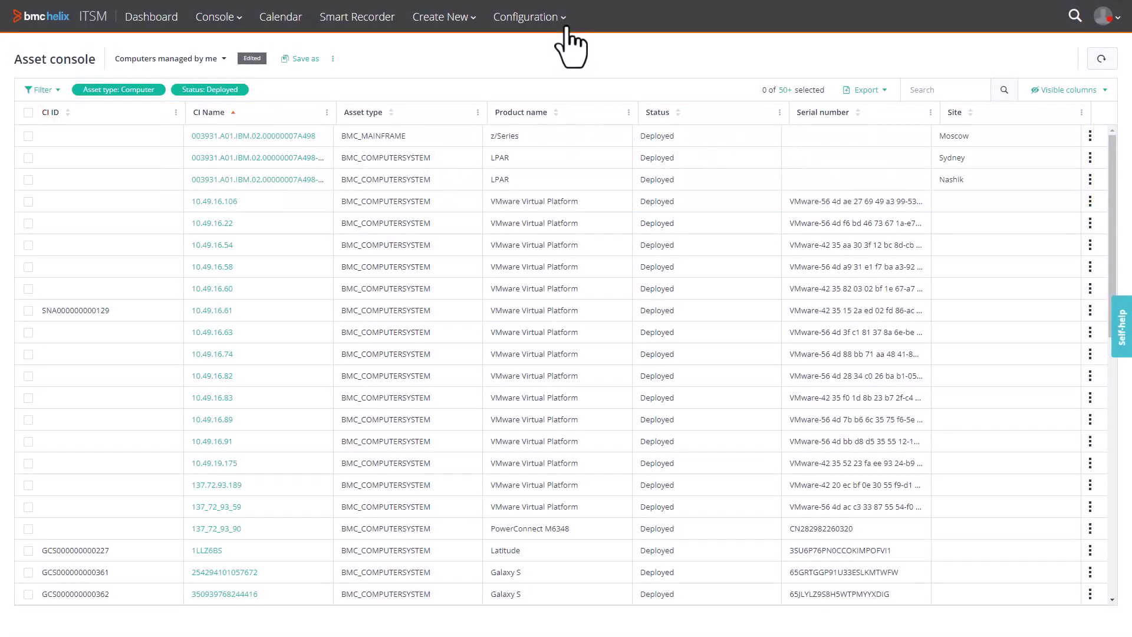
Step: Open the ITSM Application settings page from the Configuration menu
left_click(565, 29)
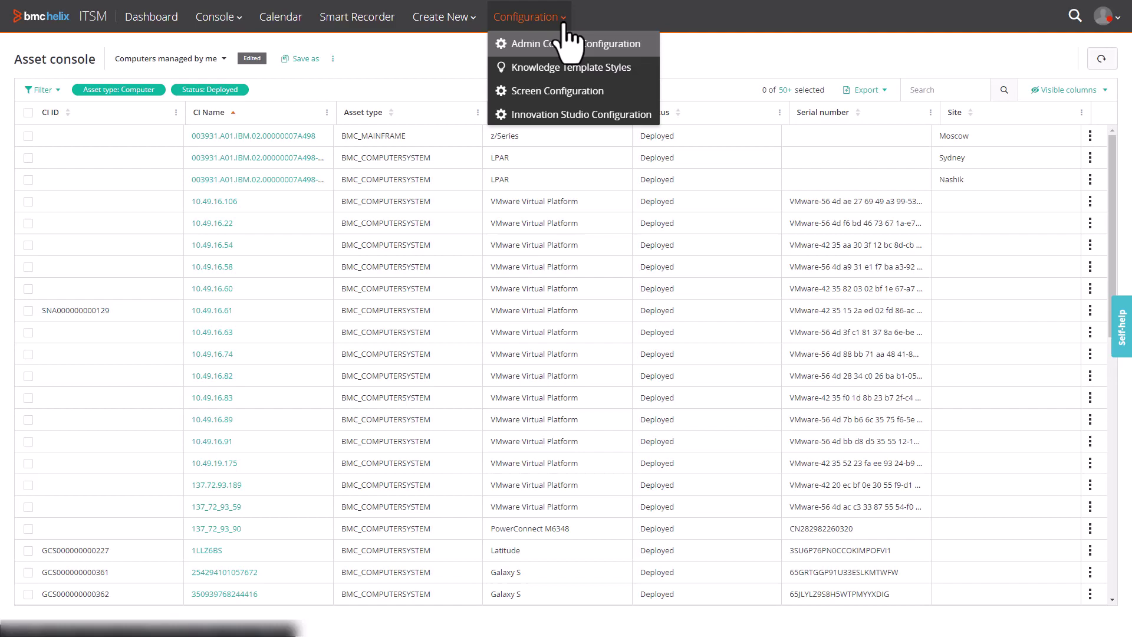
left_click(553, 115)
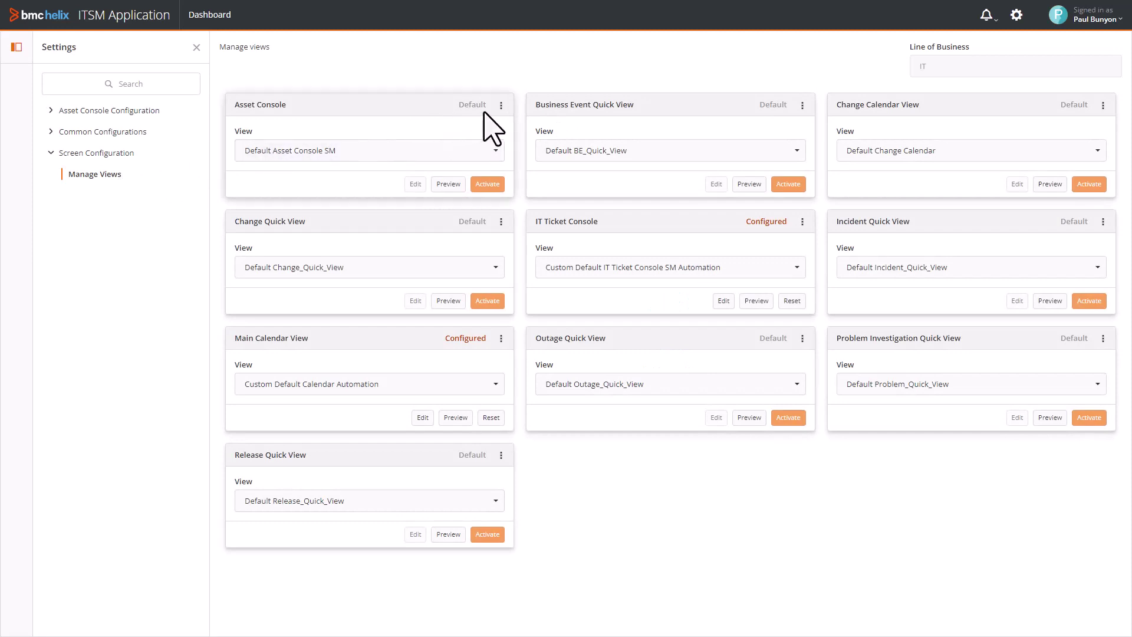
Step: Copy the default Asset Console view as 'Custom Asset Console' and activate it
left_click(501, 106)
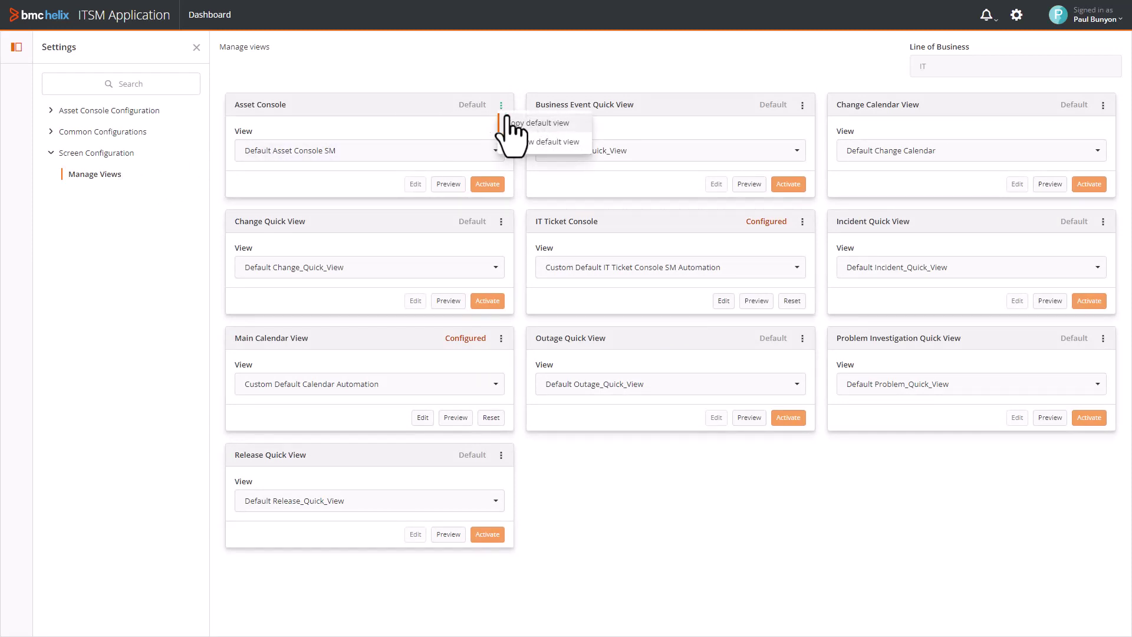
left_click(521, 125)
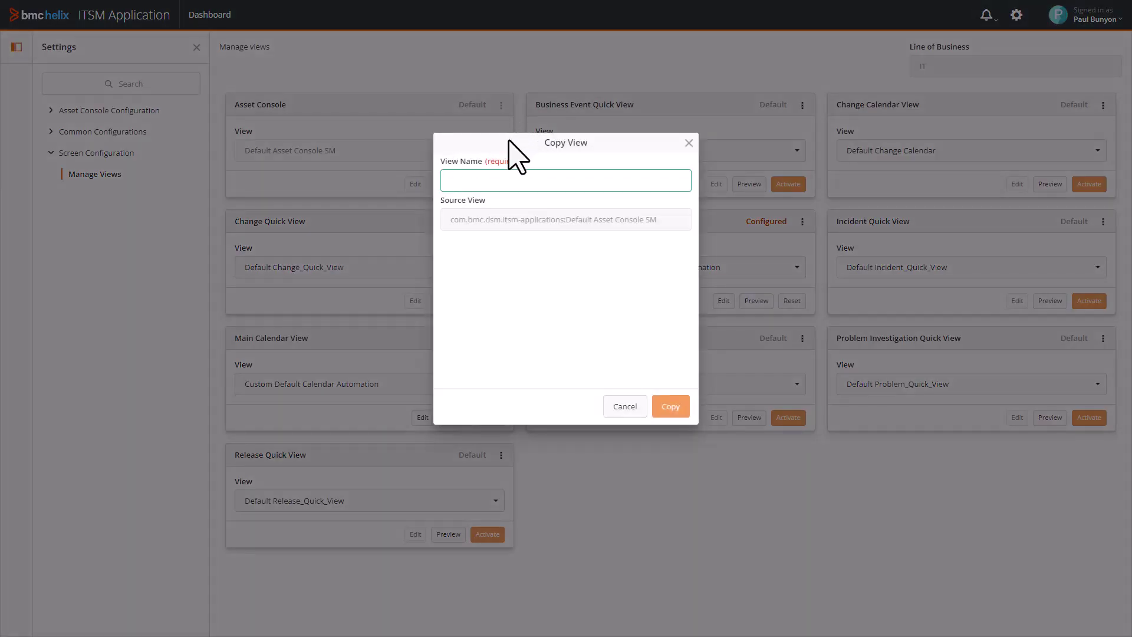
type("Custom Asset Co sole")
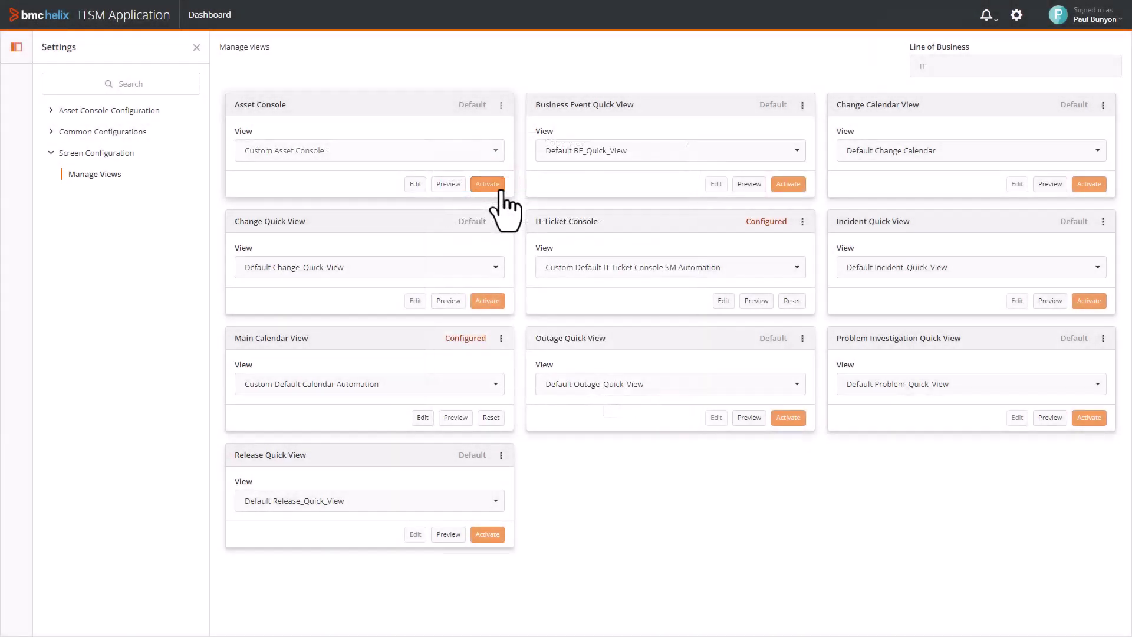
left_click(488, 184)
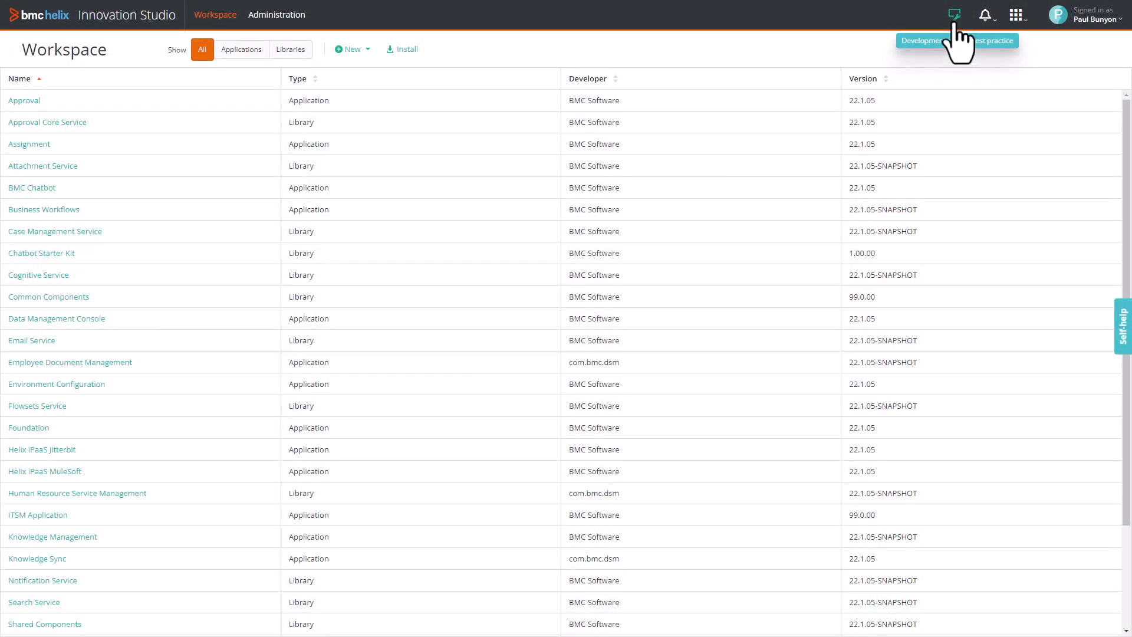
Step: Check development mode, filter the Workspace to applications, and open ITSM Application
left_click(955, 17)
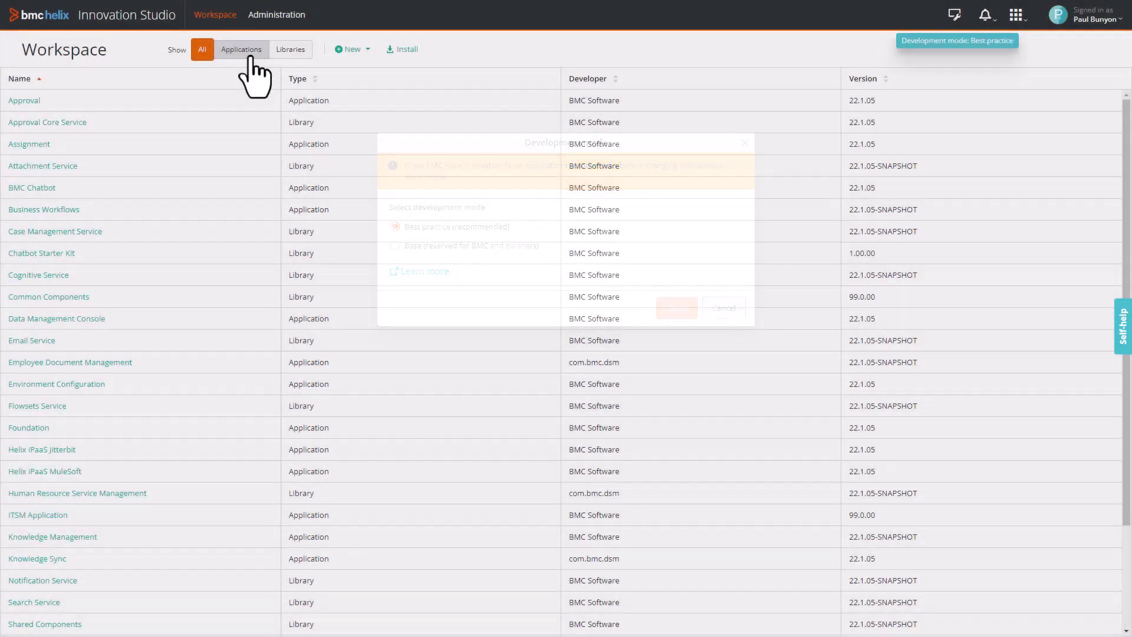
left_click(249, 57)
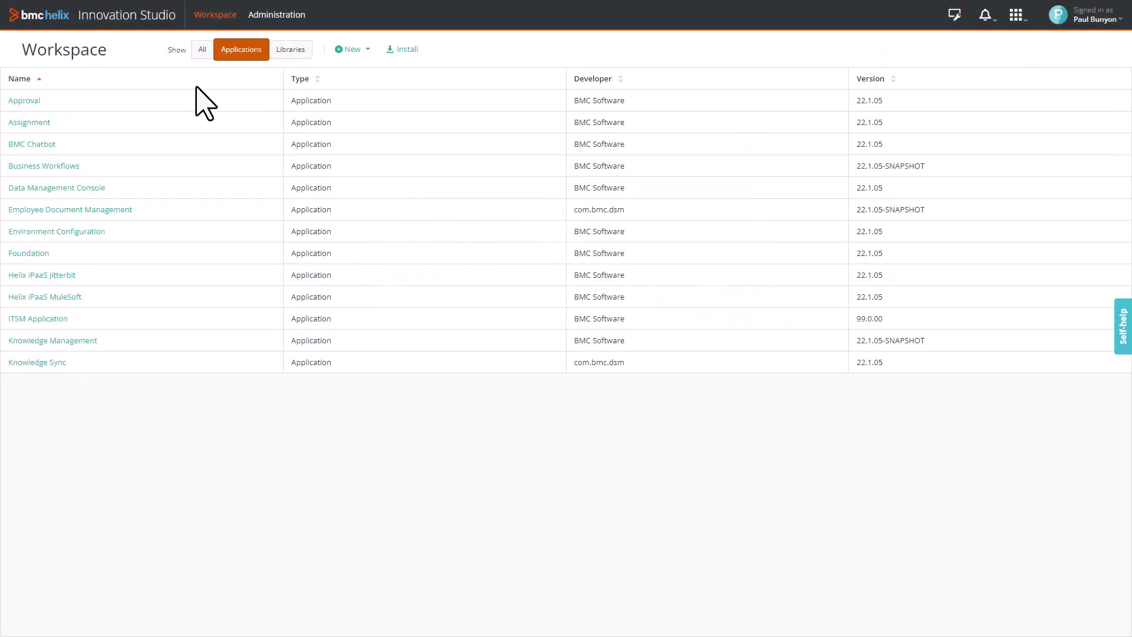
left_click(56, 321)
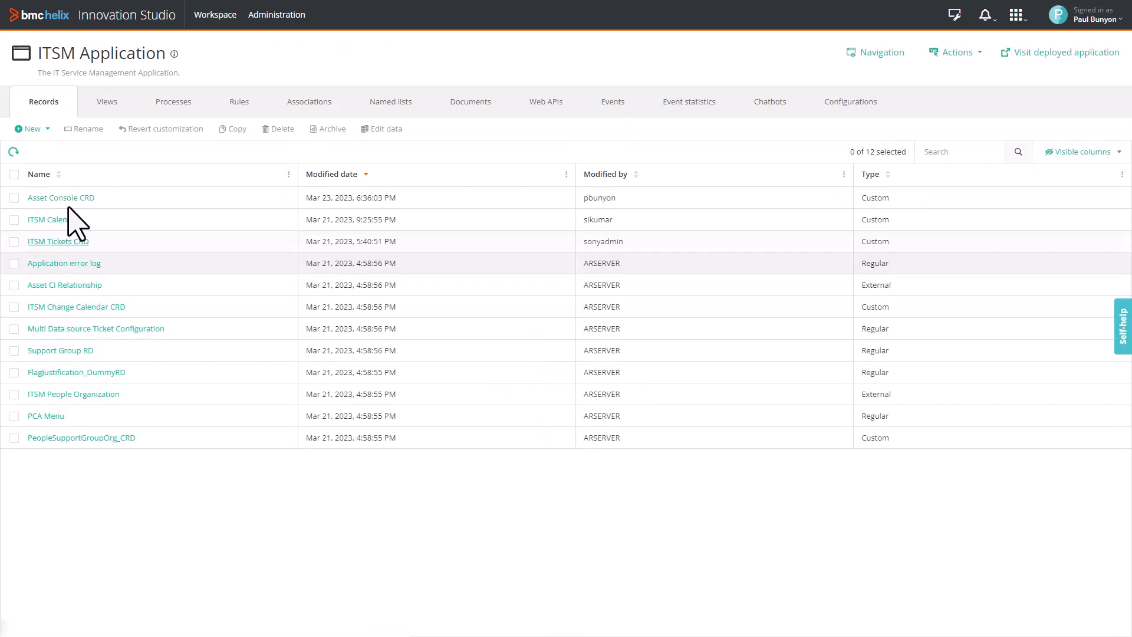
Step: Add a new Selection field named Impact to the Asset Console CRD
left_click(70, 199)
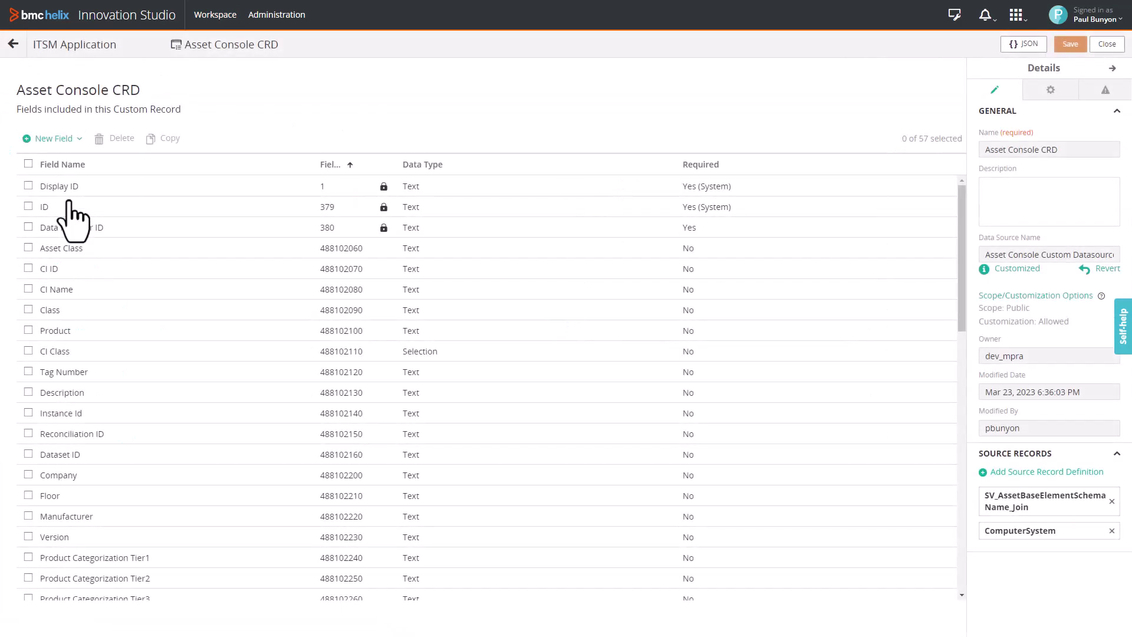
left_click(77, 140)
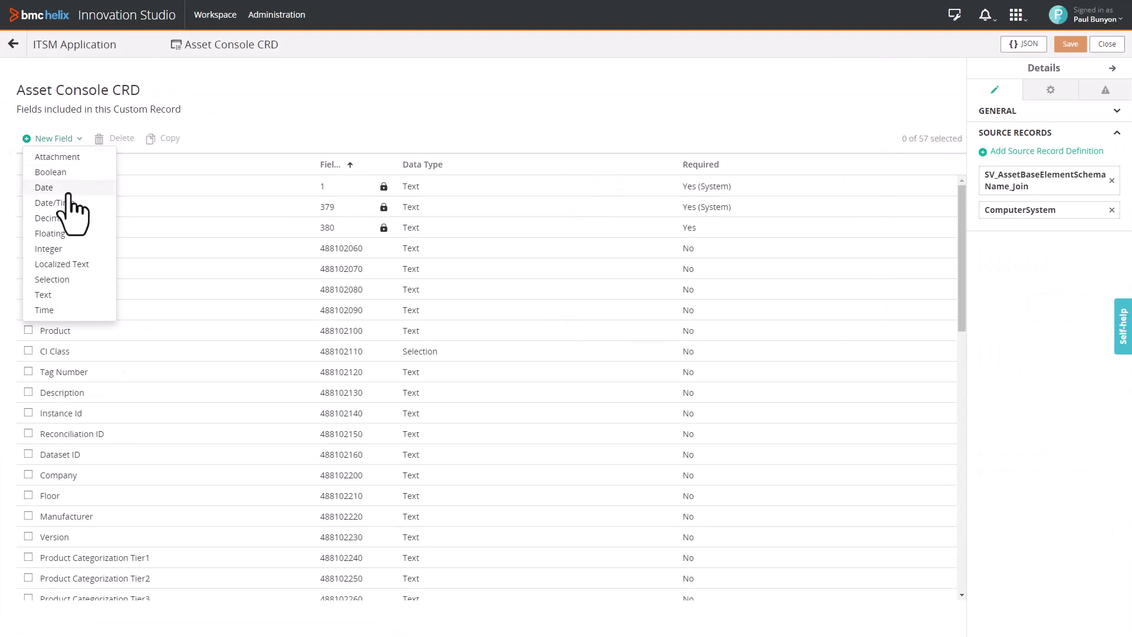
left_click(82, 280)
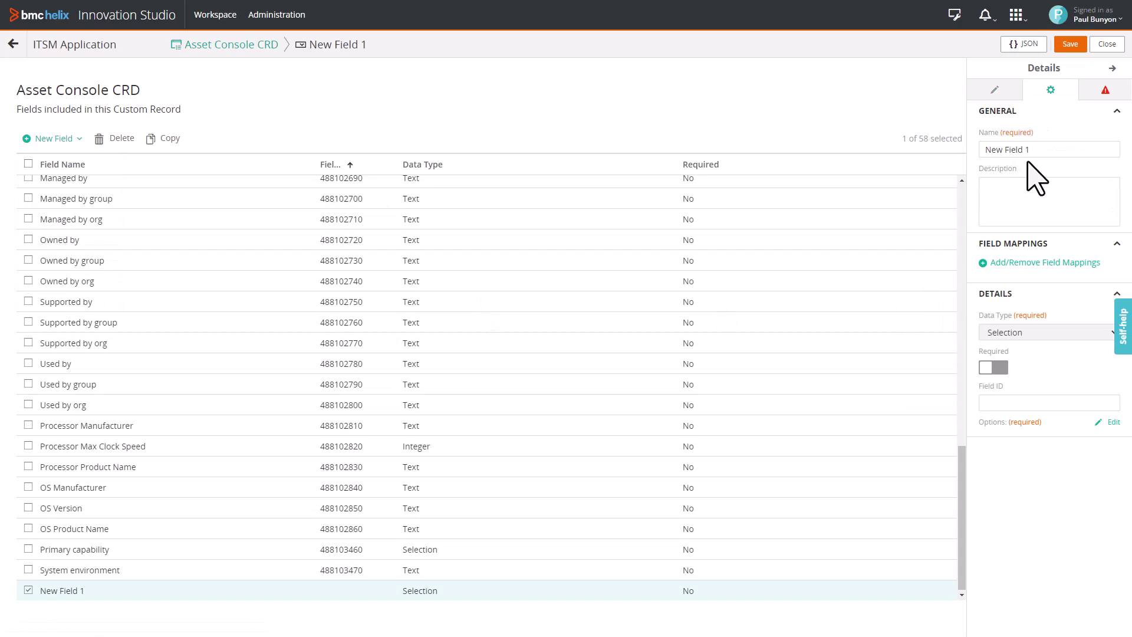
type("Impact")
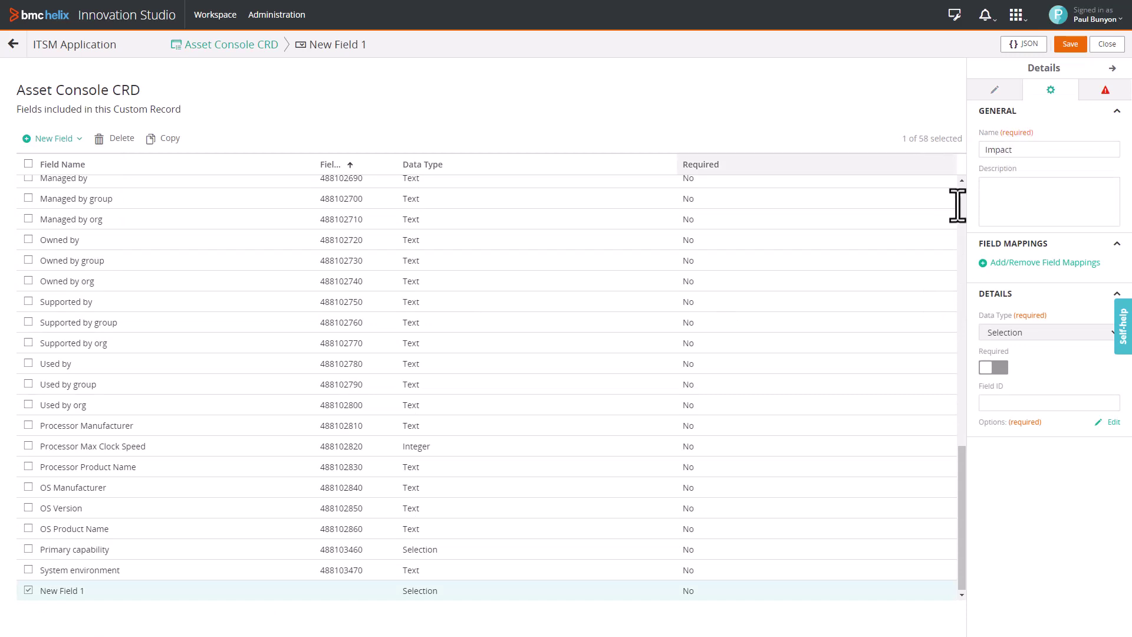
Step: Map the Impact field to the ComputerSystem Impact source field and save the mapping
left_click(1031, 264)
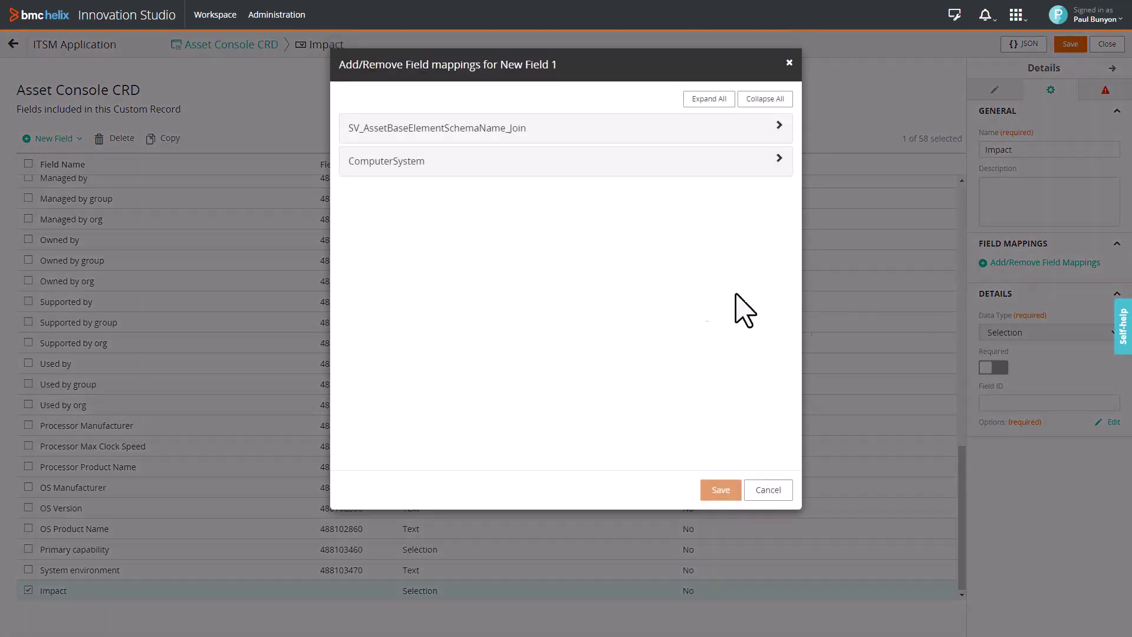
left_click(768, 165)
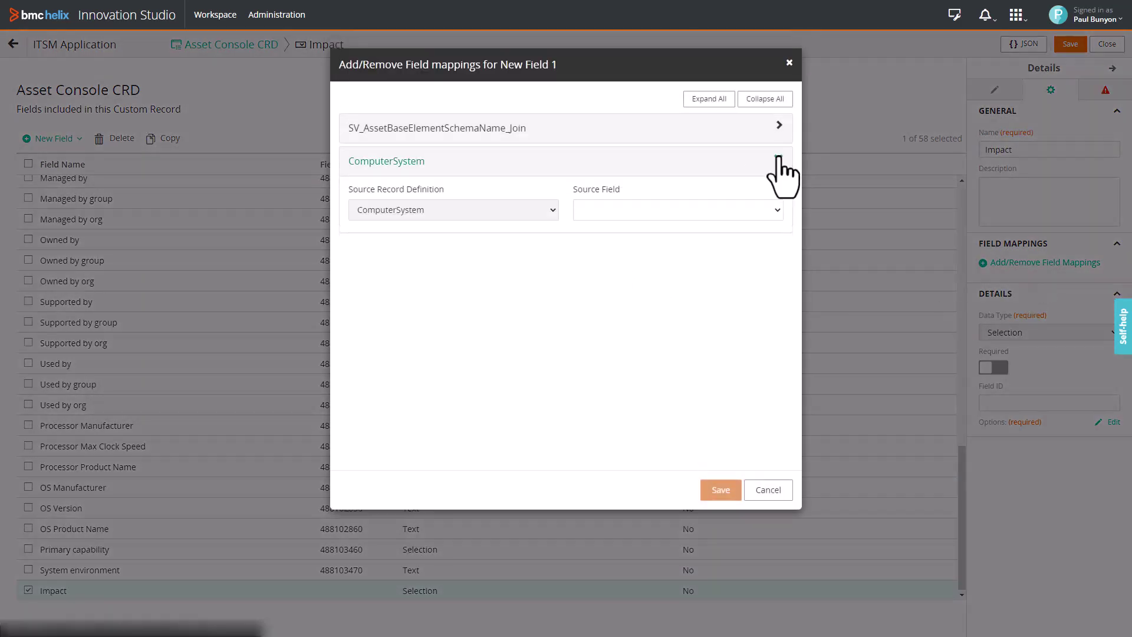
left_click(777, 211)
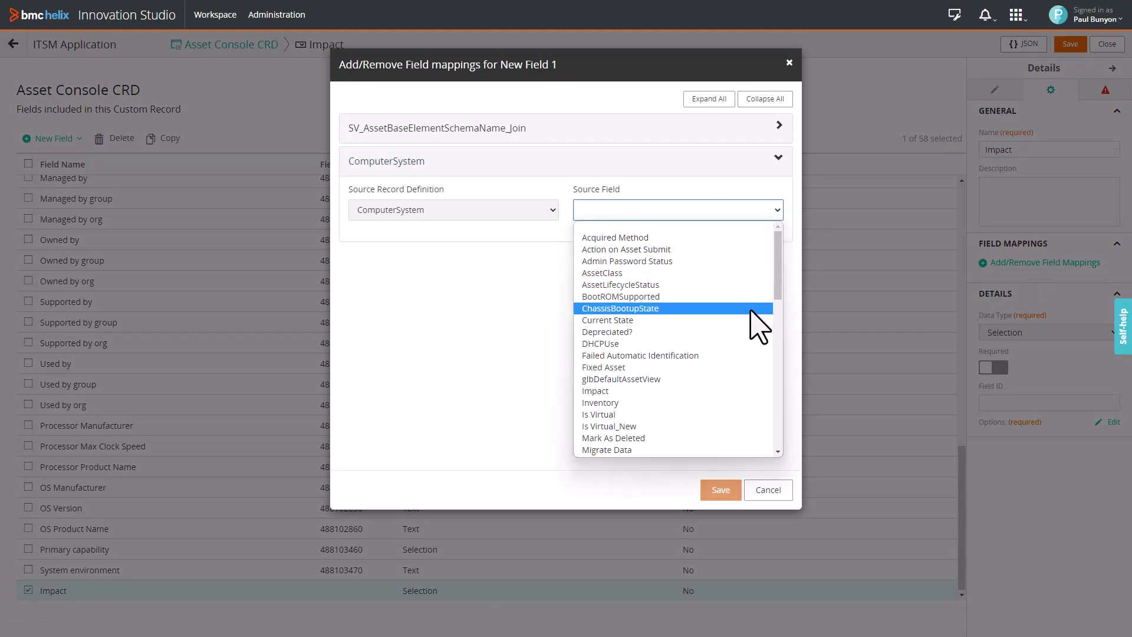
scroll(651, 266, "down", 4)
left_click(644, 239)
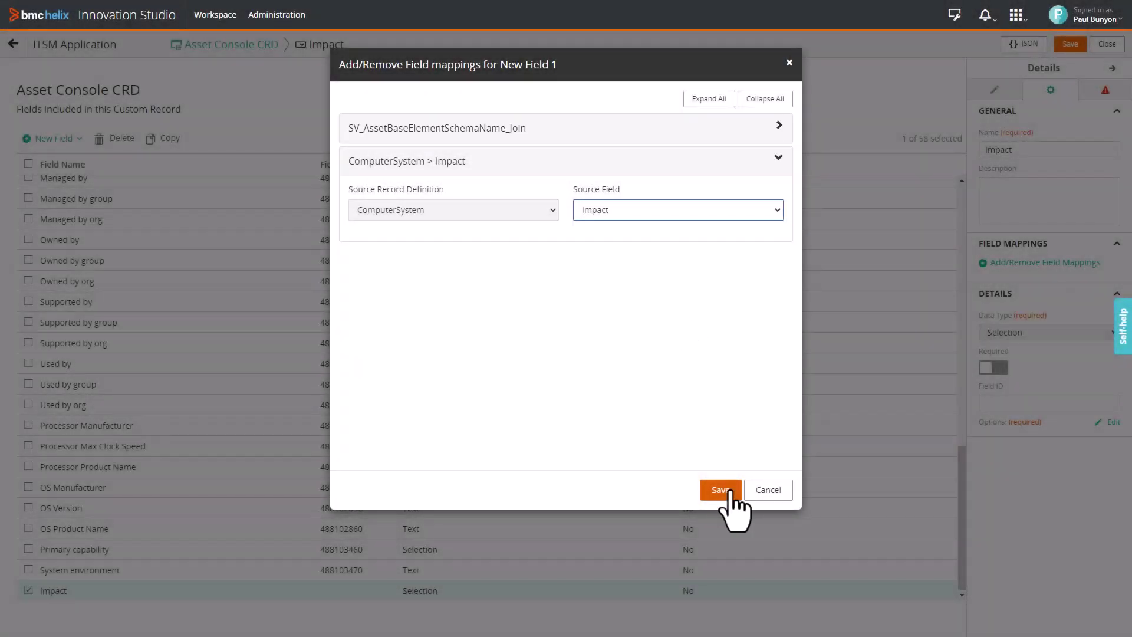
left_click(731, 490)
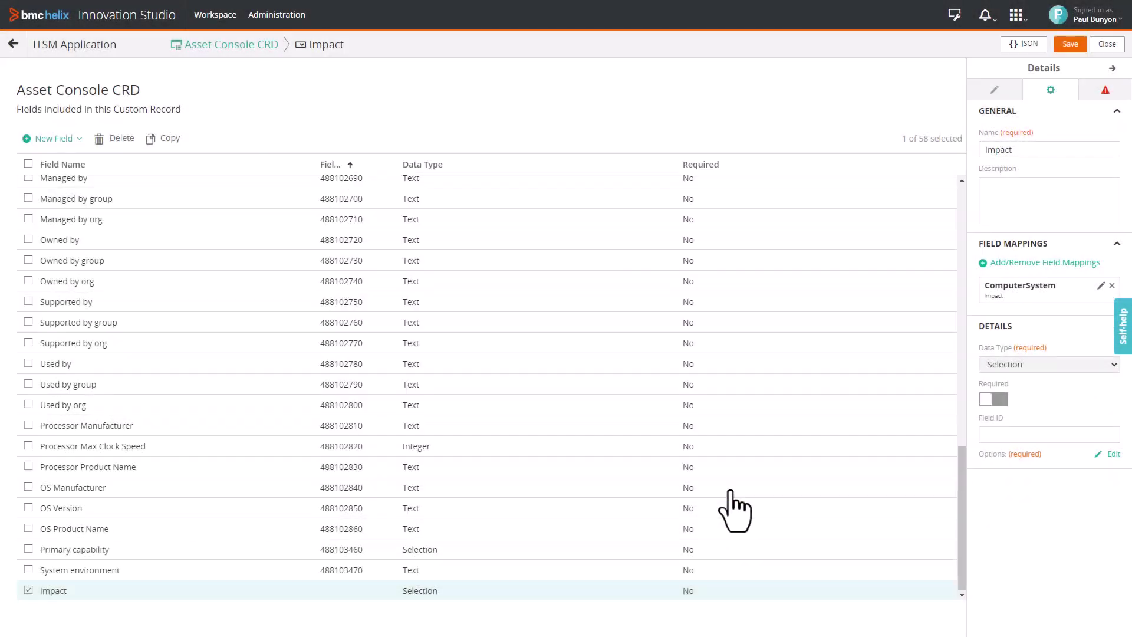
Step: Add a new Impact option and map 1-Extensive/Widespread to it
left_click(1112, 454)
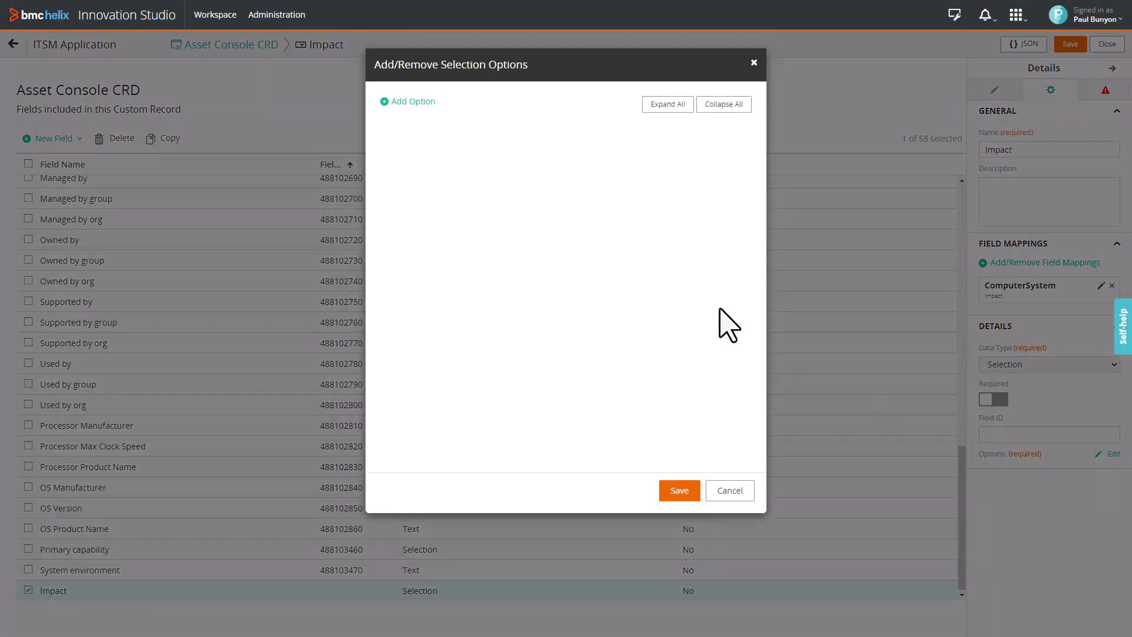
left_click(409, 102)
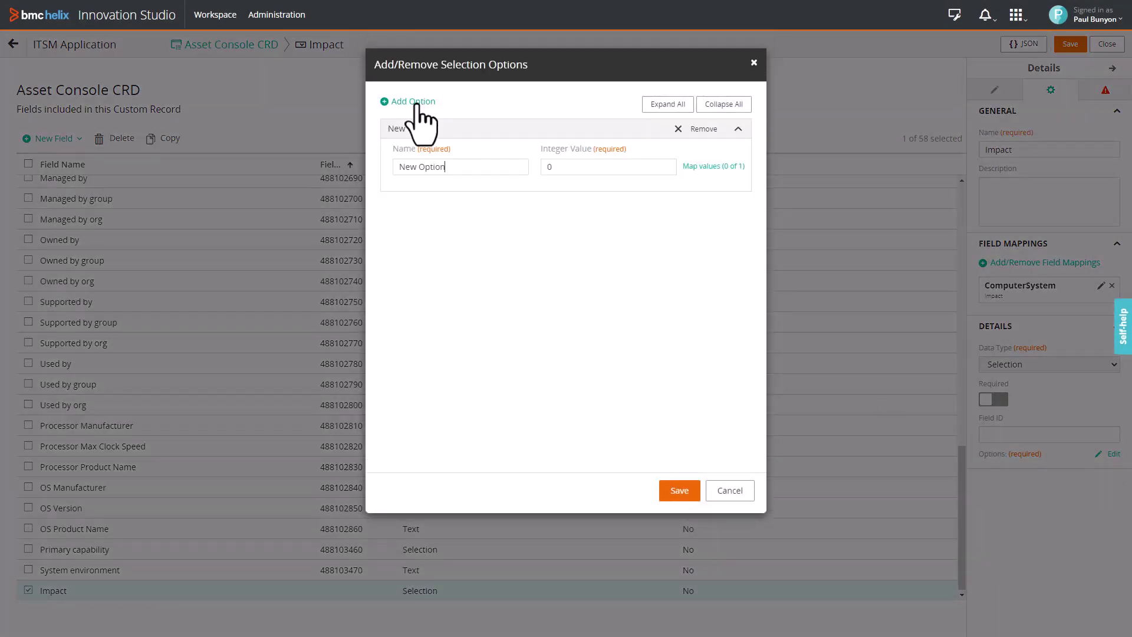
left_click(713, 166)
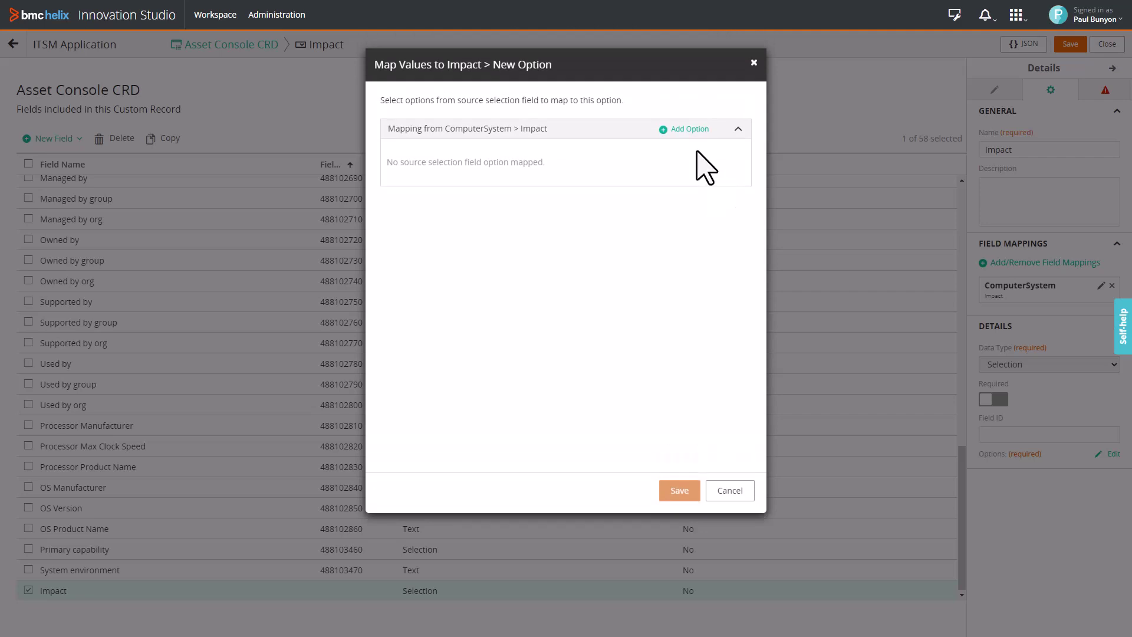
left_click(681, 132)
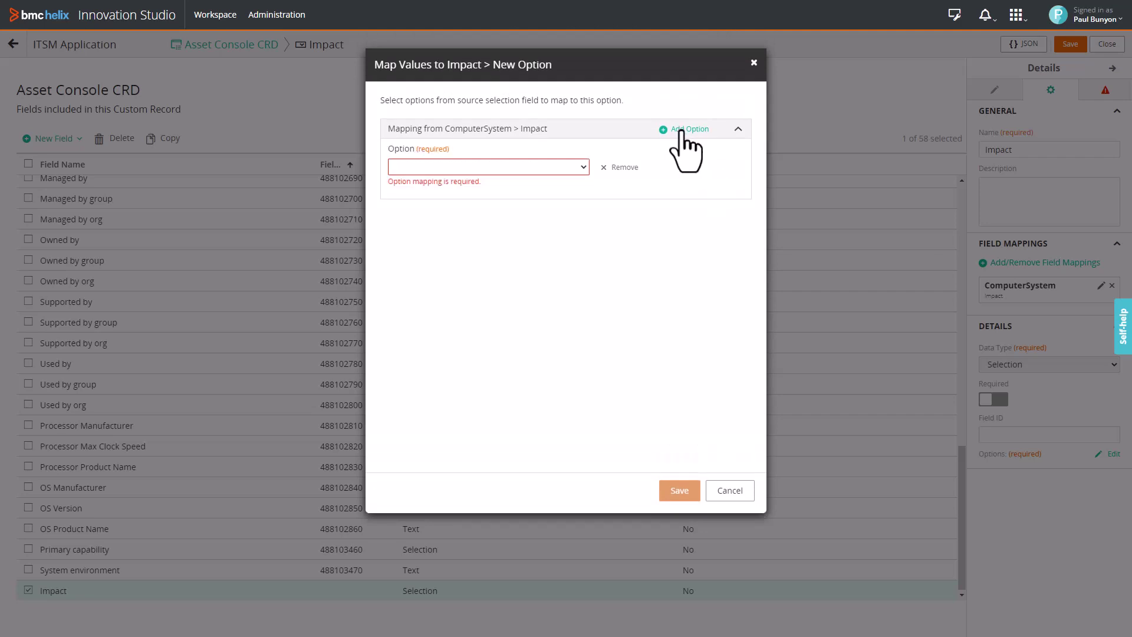
left_click(584, 168)
left_click(557, 192)
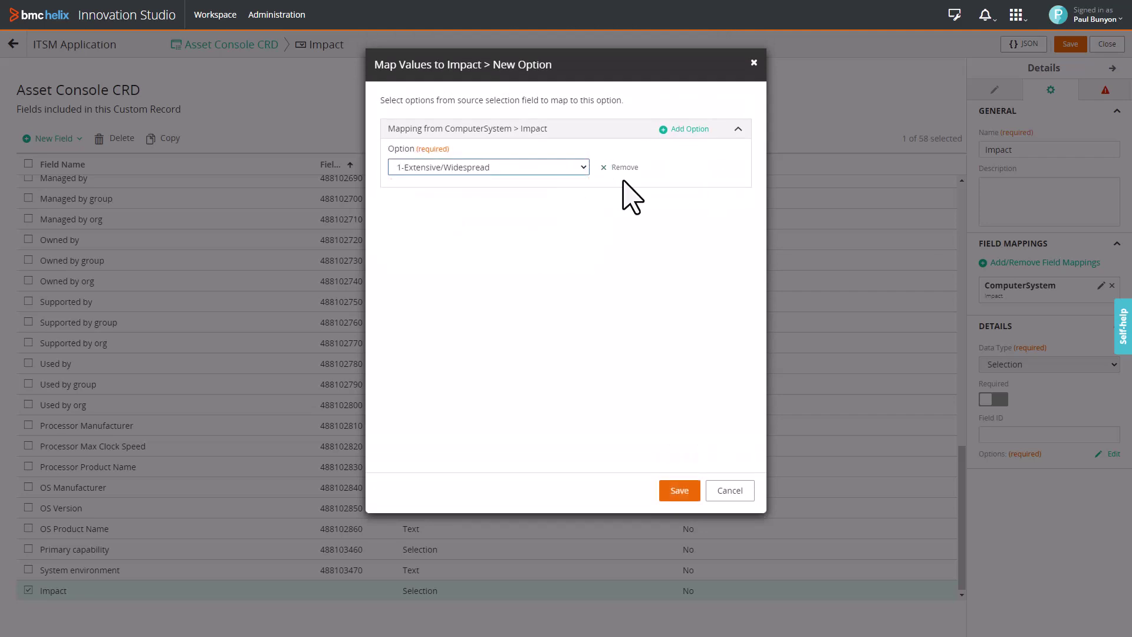
Step: Add mappings for 2-Significant/Large, 3-Moderate/Limited and 4-Minor/Localized, then confirm
left_click(681, 131)
left_click(543, 218)
left_click(536, 250)
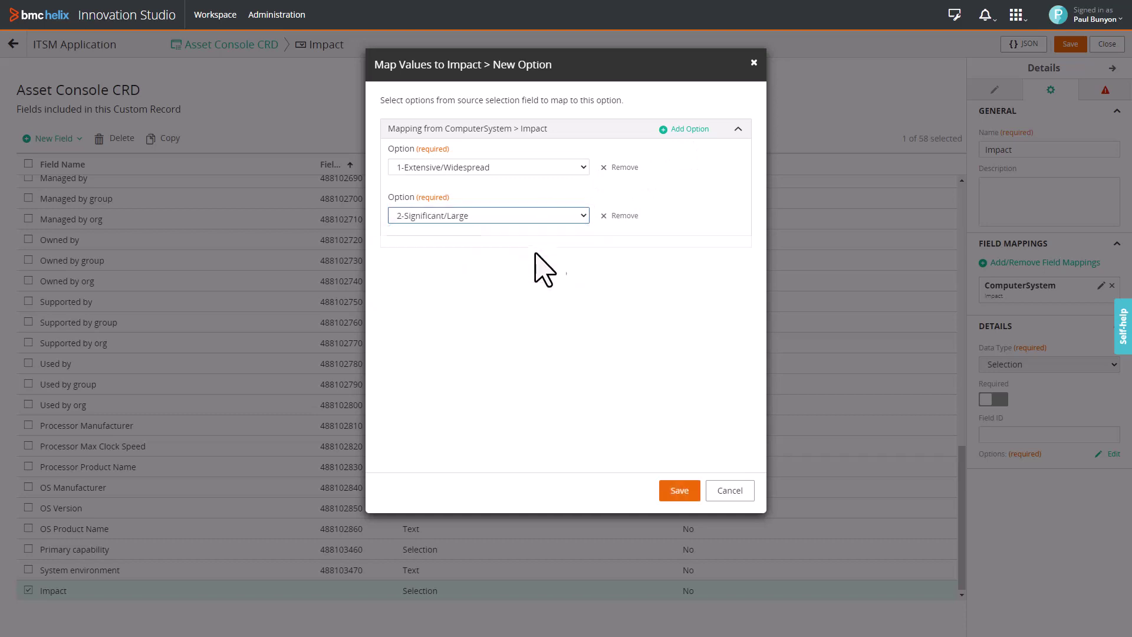
left_click(681, 130)
left_click(580, 264)
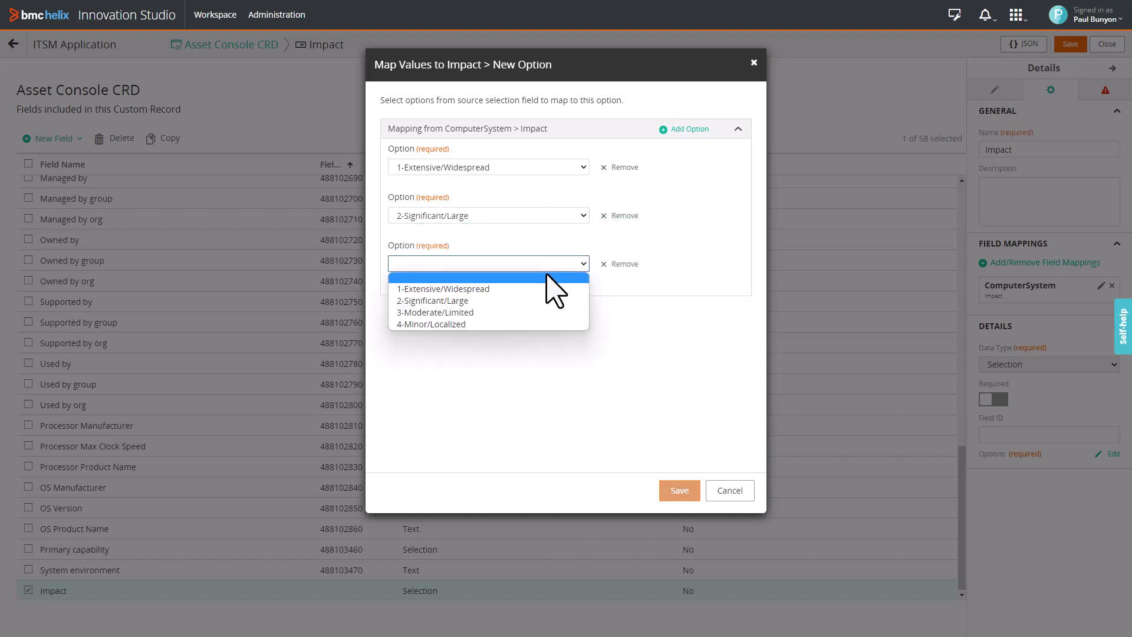
left_click(522, 312)
left_click(686, 130)
left_click(535, 312)
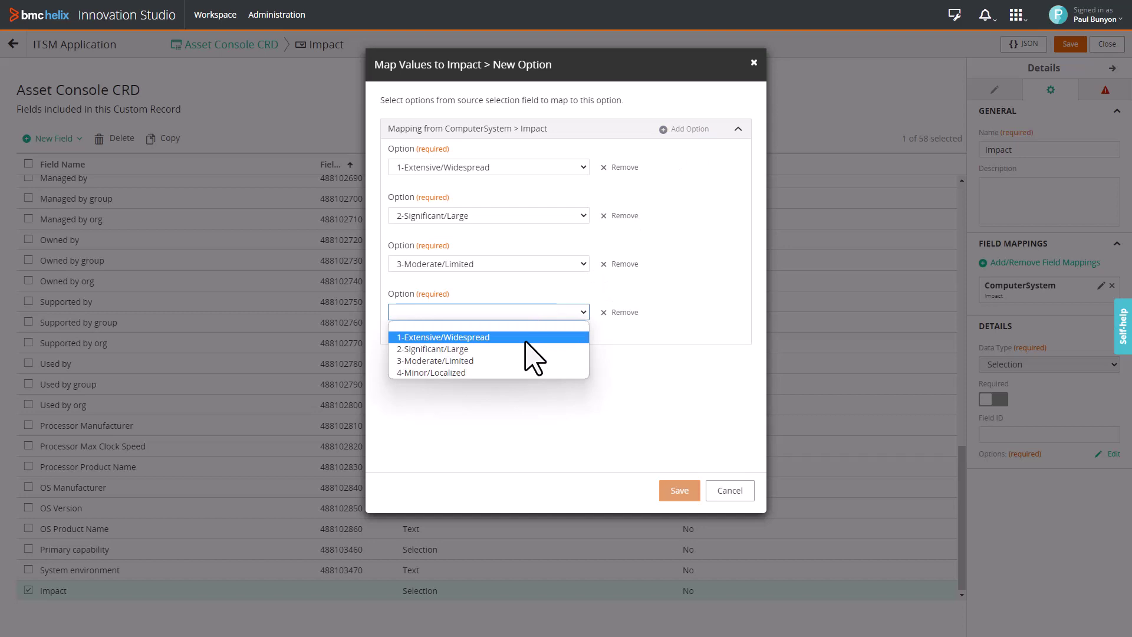
left_click(518, 373)
left_click(679, 490)
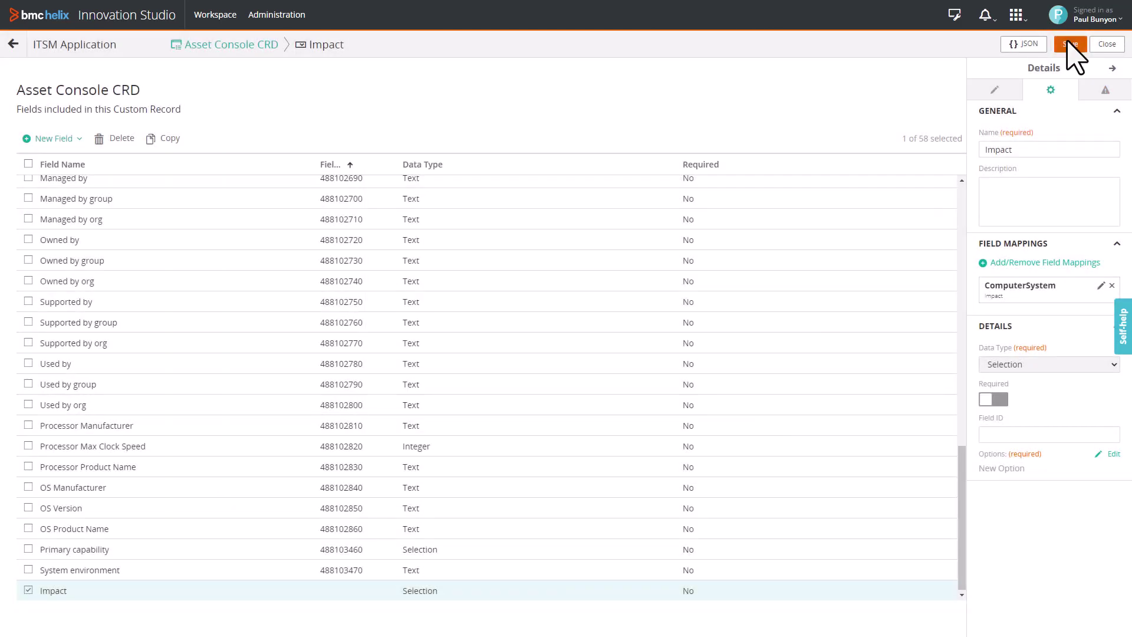
Step: Save the Asset Console CRD and select the record grid in Custom Asset Console
left_click(1070, 46)
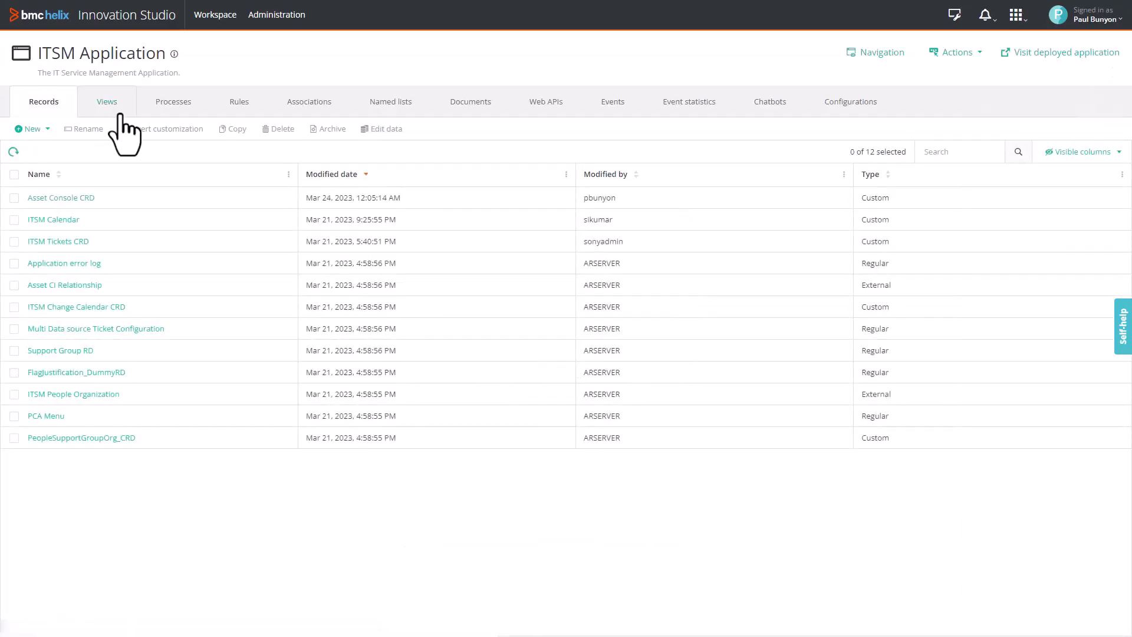
left_click(113, 105)
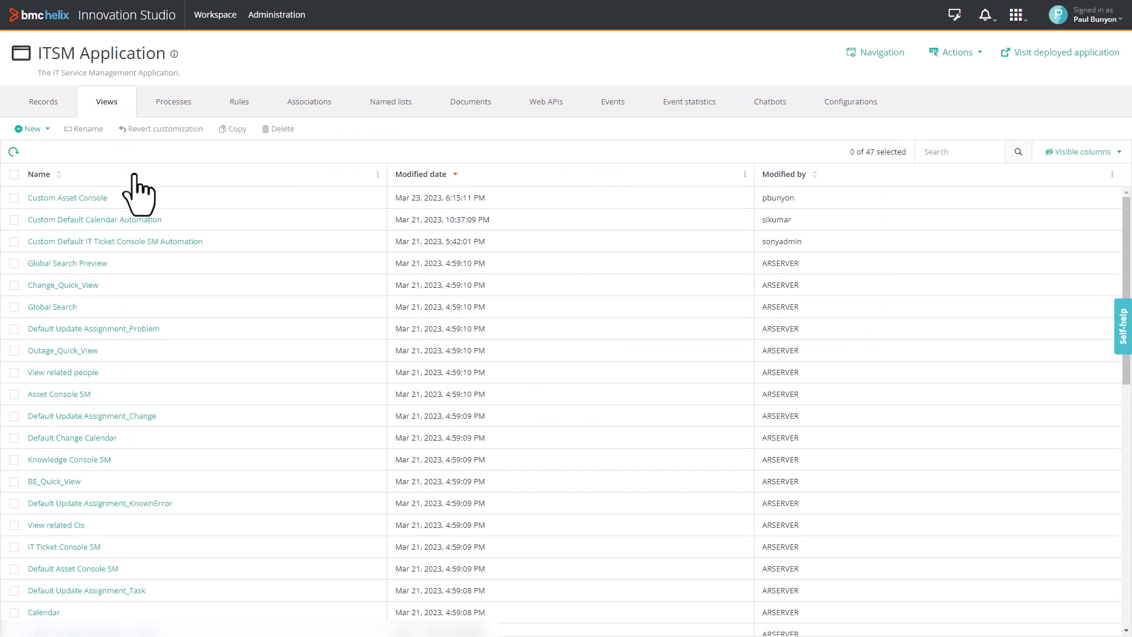
left_click(67, 198)
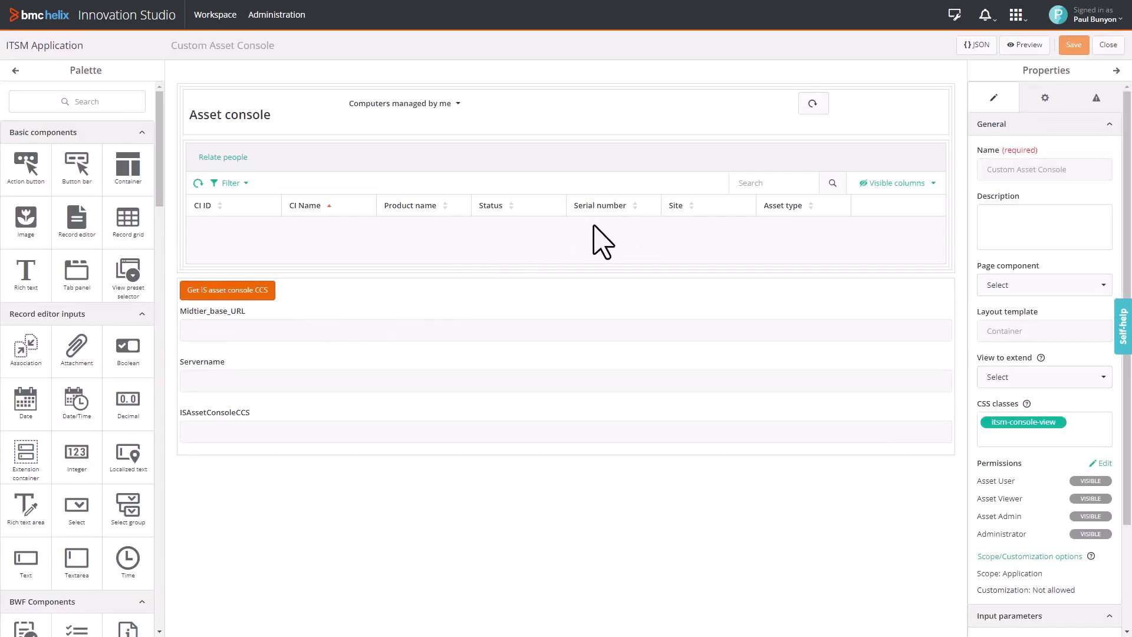
left_click(602, 239)
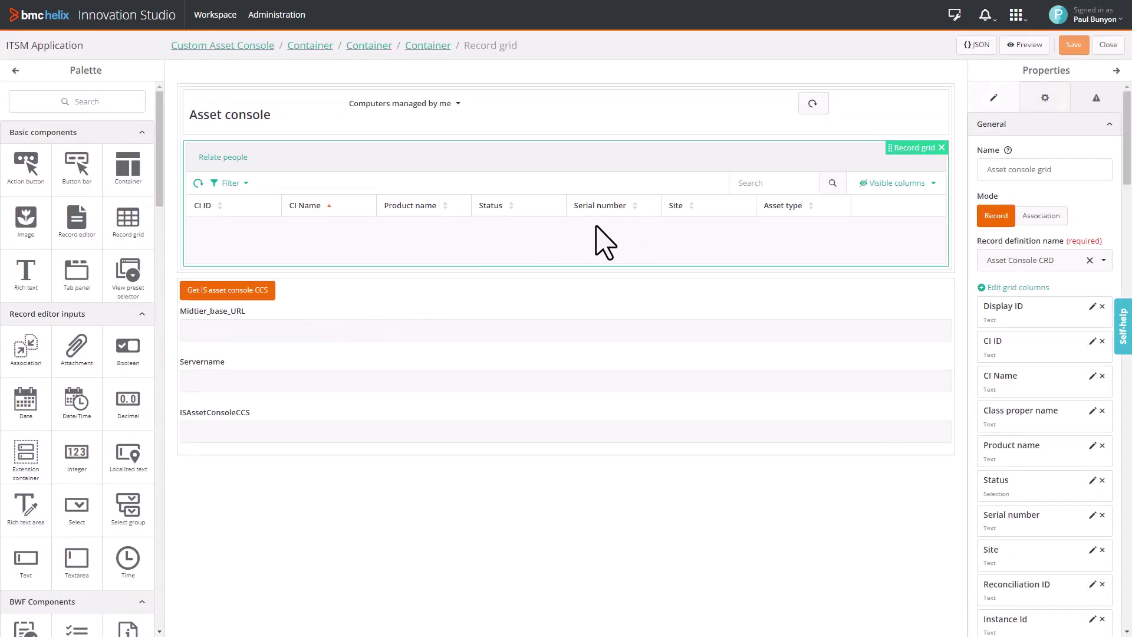
Step: Add Impact as a pixel-width grid column placed above Actions
left_click(1016, 287)
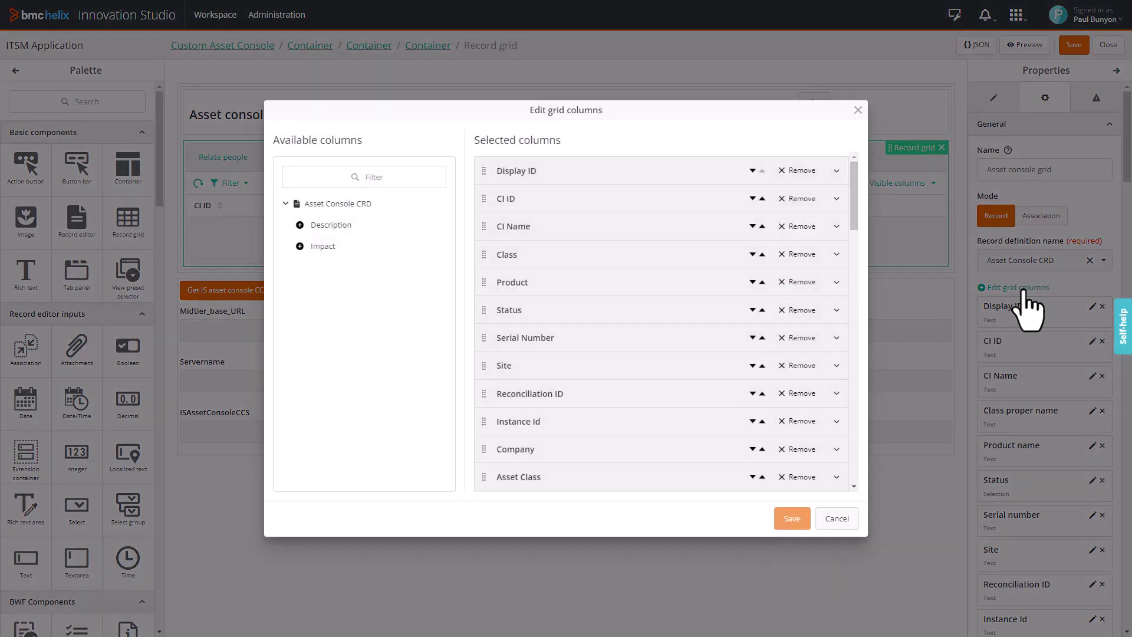
left_click(301, 246)
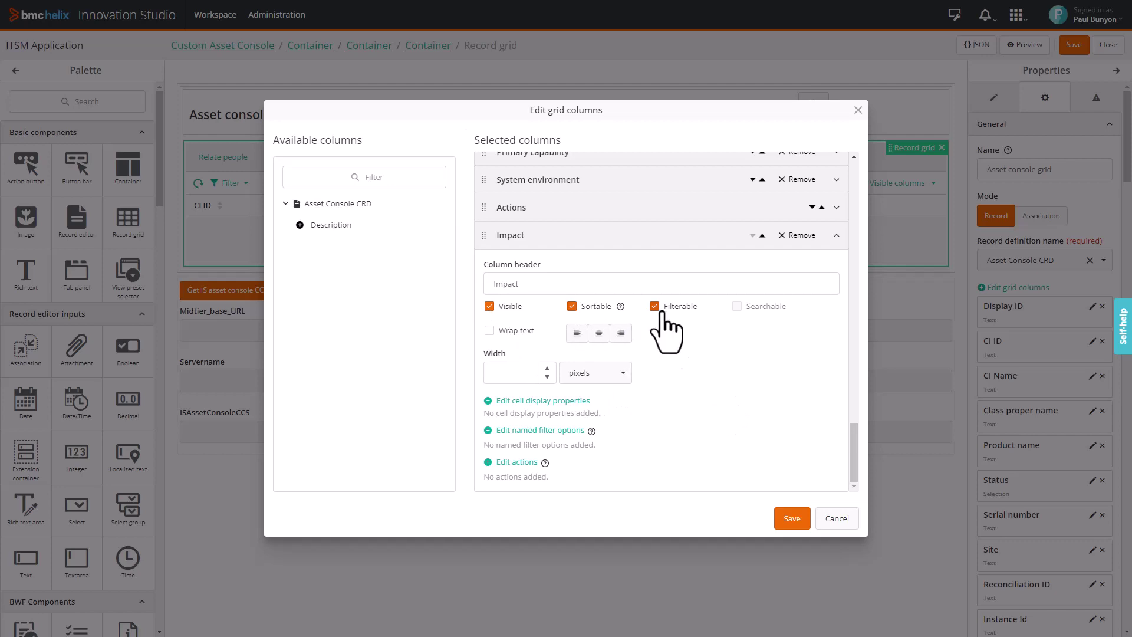
left_click(622, 375)
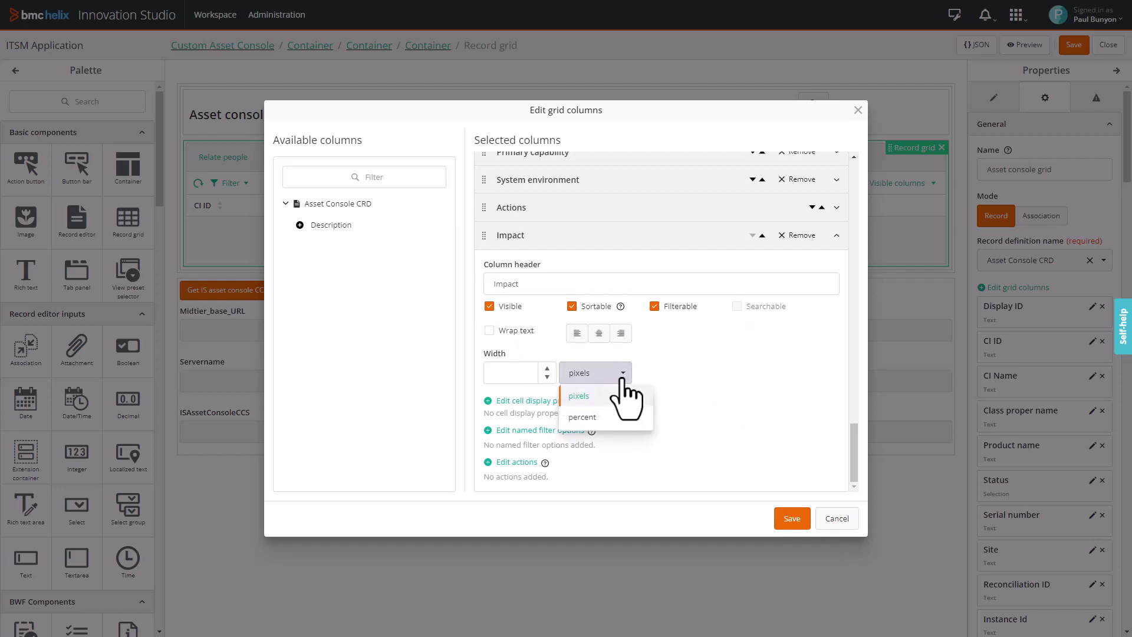
left_click(622, 378)
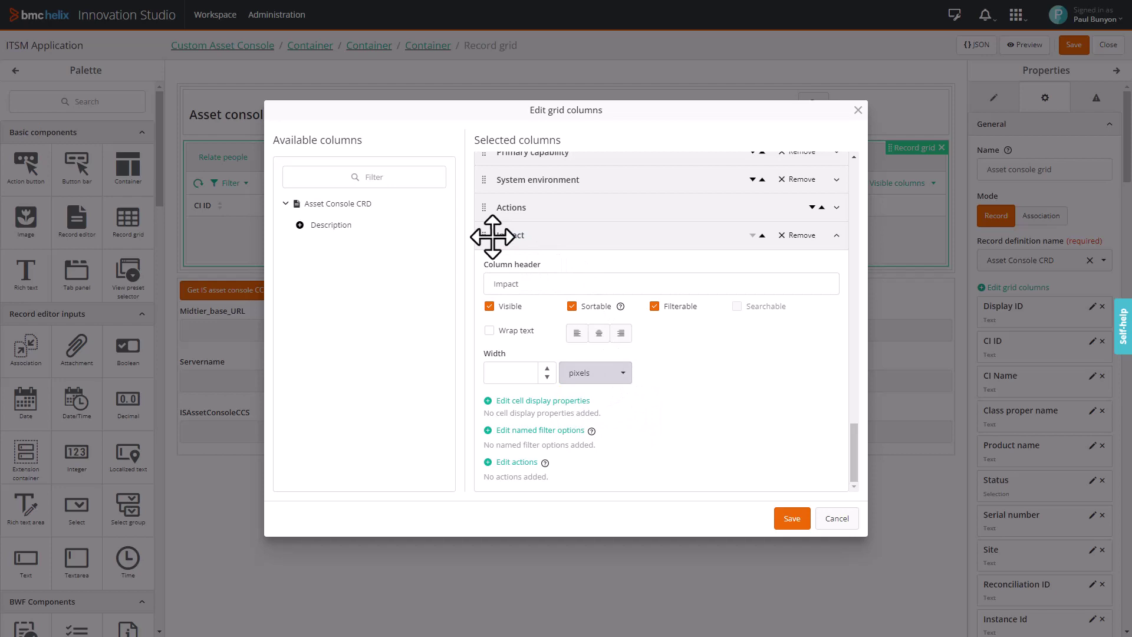
left_click_drag(483, 237, 482, 202)
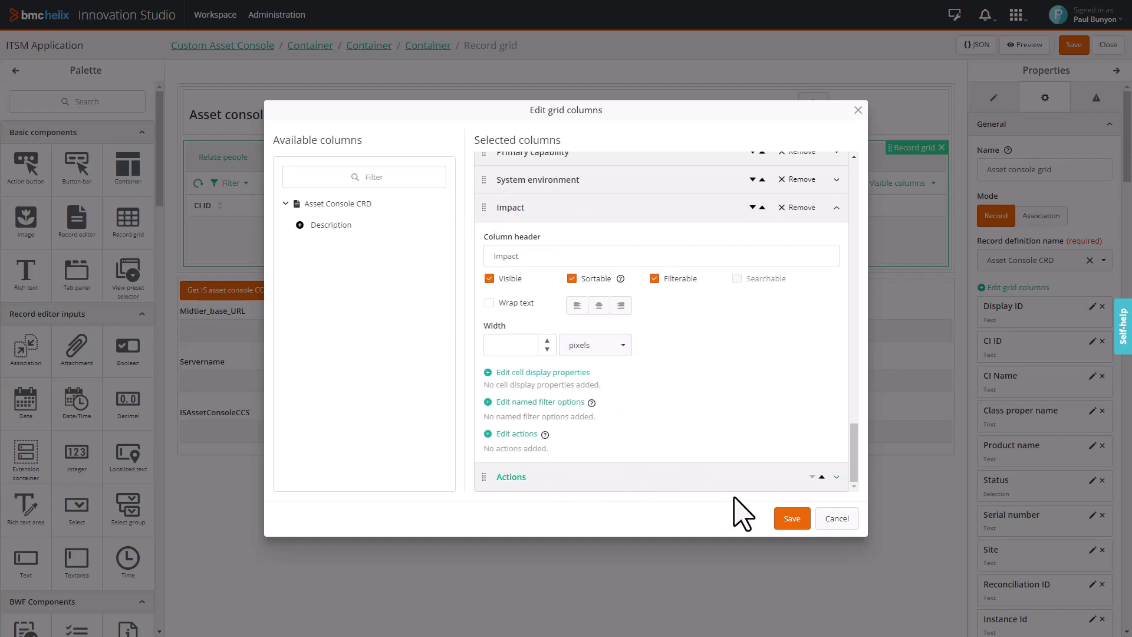
Step: Apply the grid columns and make Impact visible in the 'Computers managed by me' preset
left_click(792, 519)
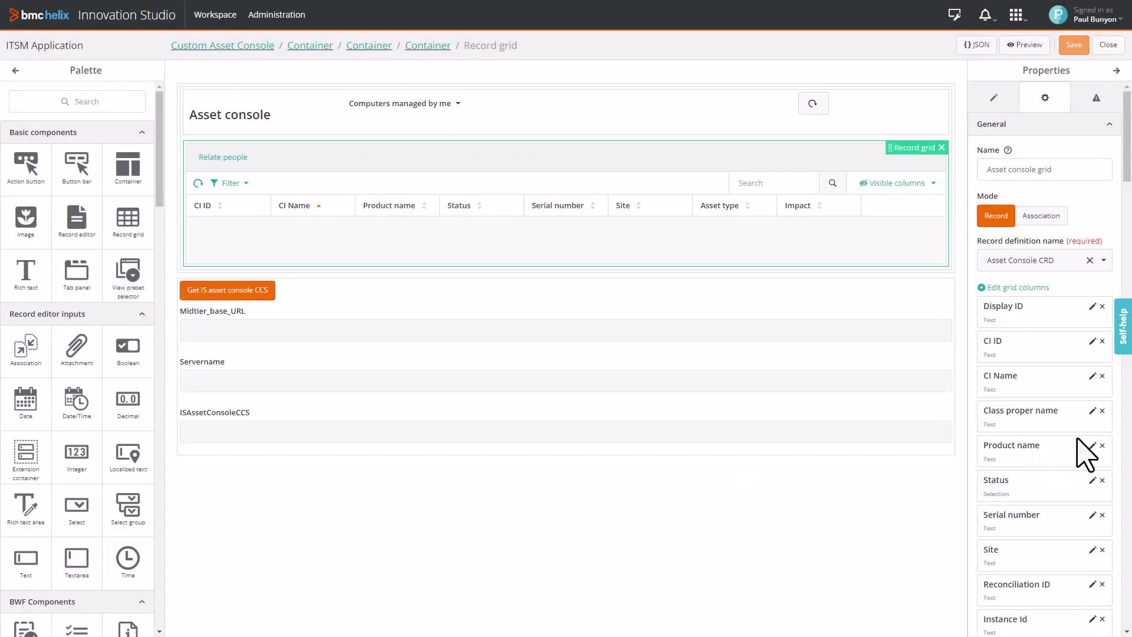
scroll(1082, 454, "down", 2)
scroll(1081, 453, "down", 4)
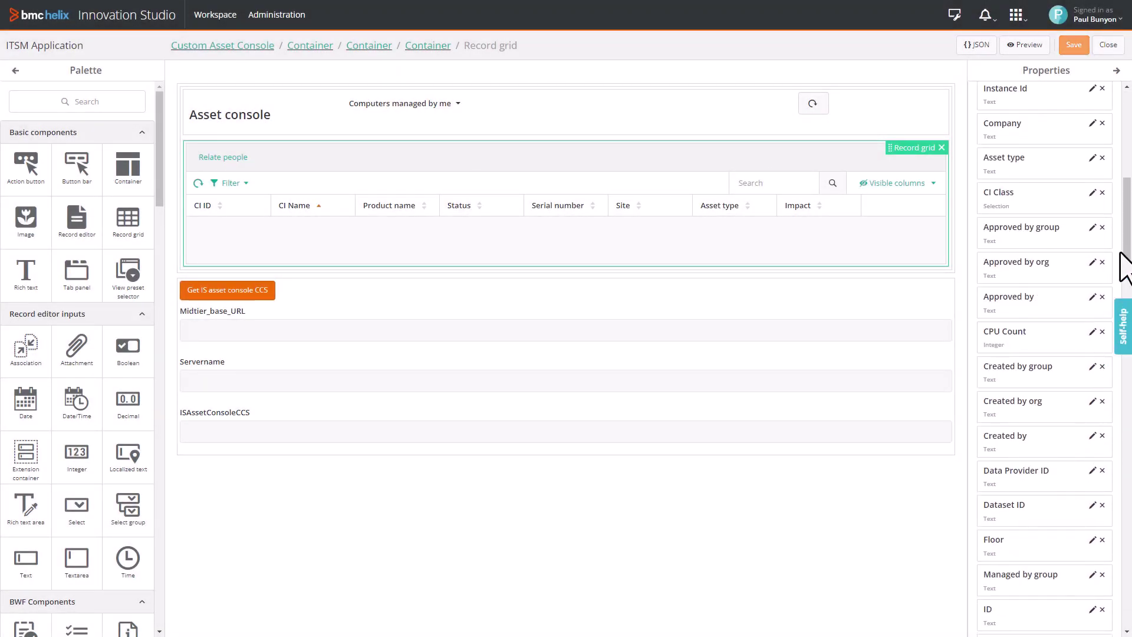
left_click_drag(1121, 265, 1128, 610)
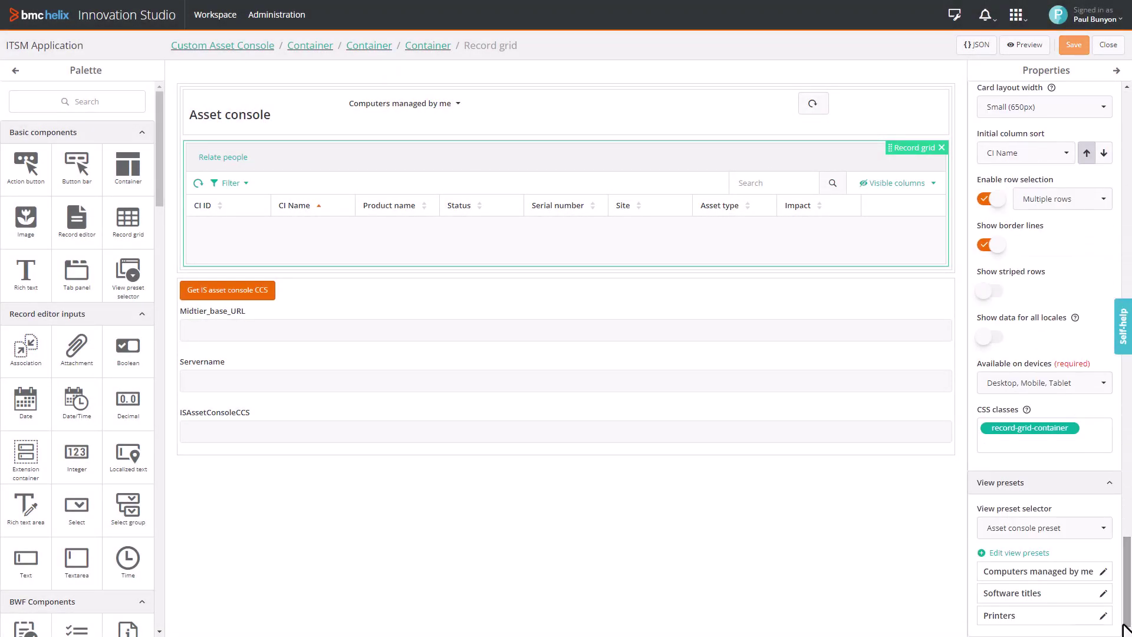
left_click(1026, 554)
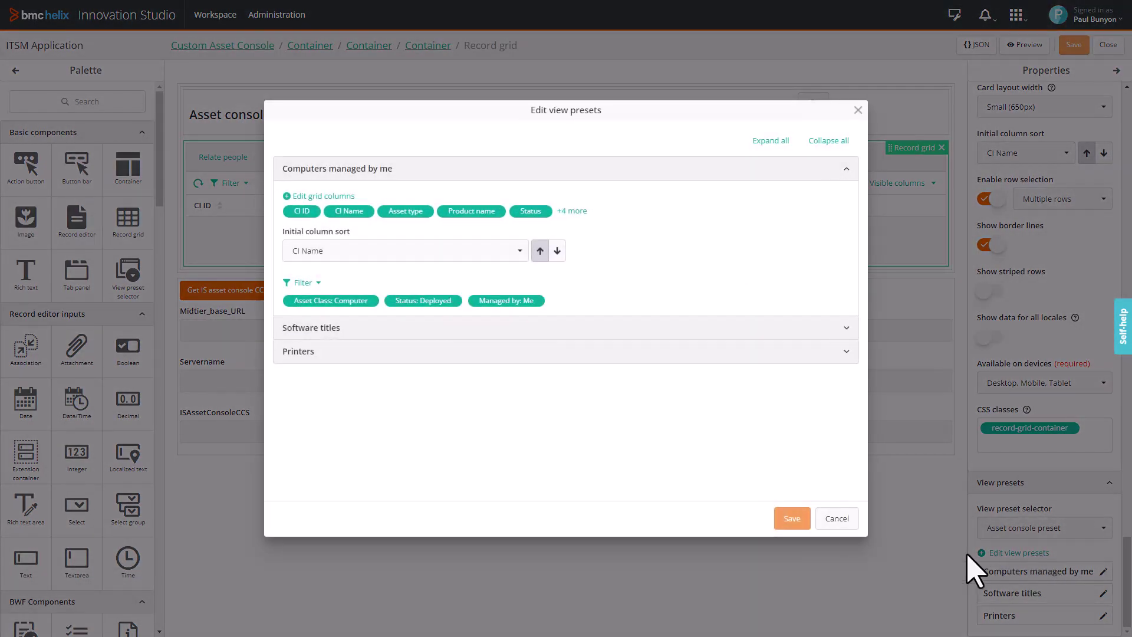
left_click(336, 197)
scroll(854, 443, "down", 10)
scroll(581, 475, "down", 5)
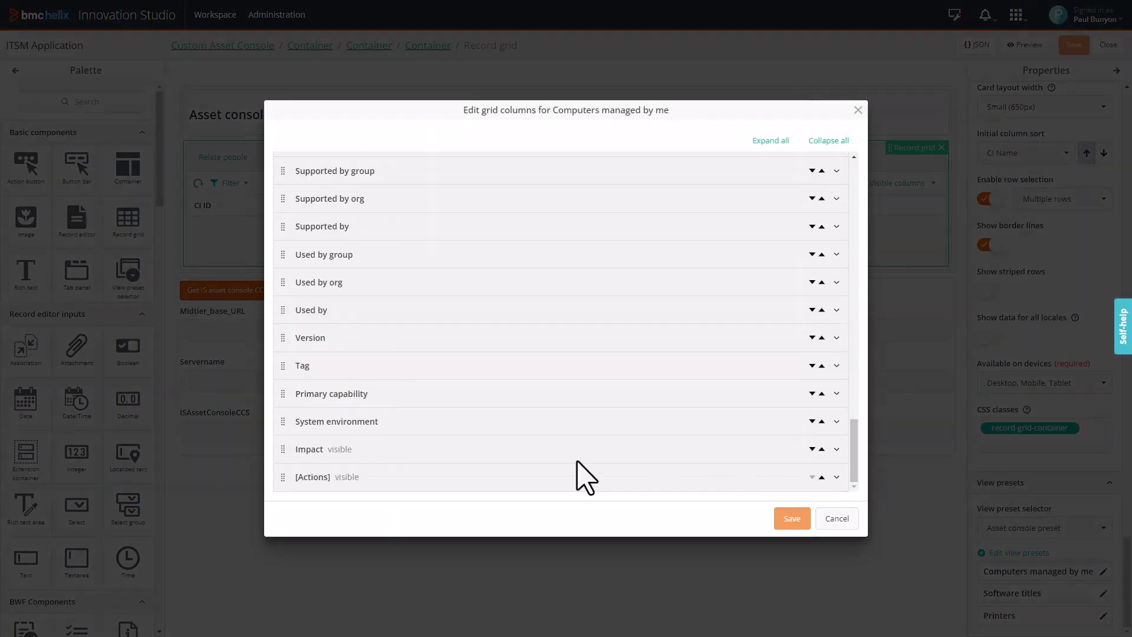
left_click(454, 451)
left_click(287, 396)
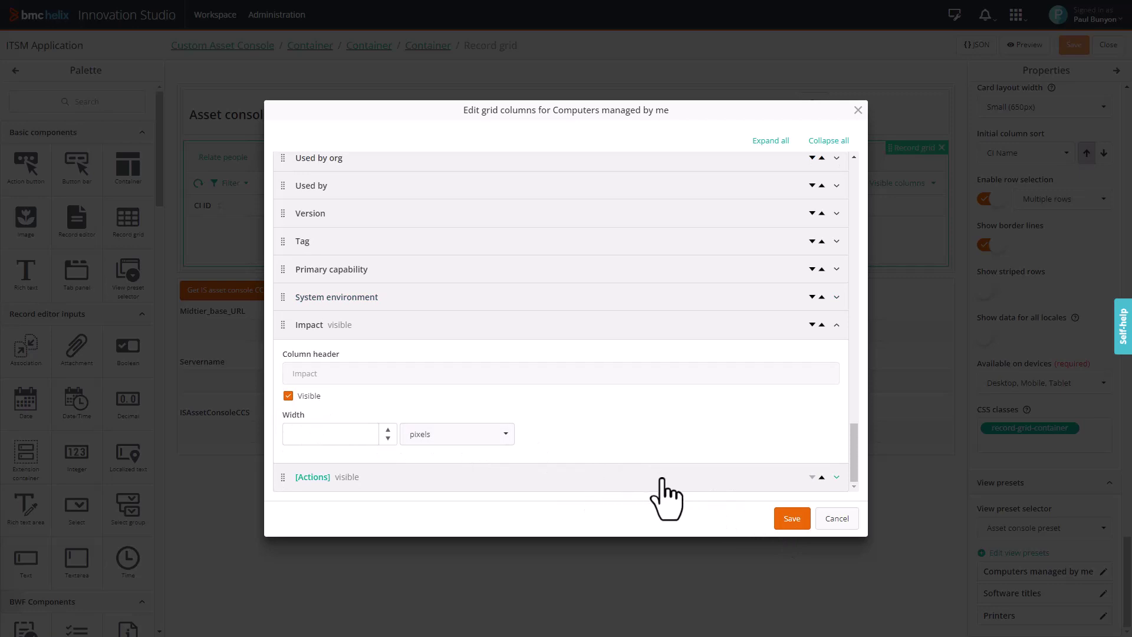
left_click(786, 518)
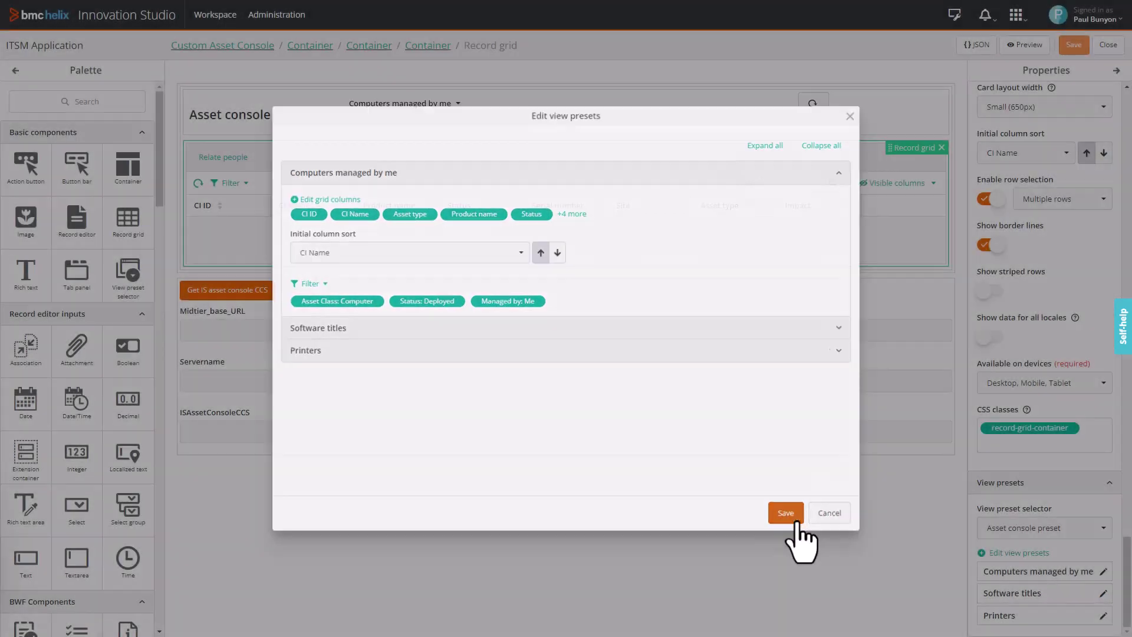
Step: Save the view presets and the Custom Asset Console view, then close the designer
left_click(794, 519)
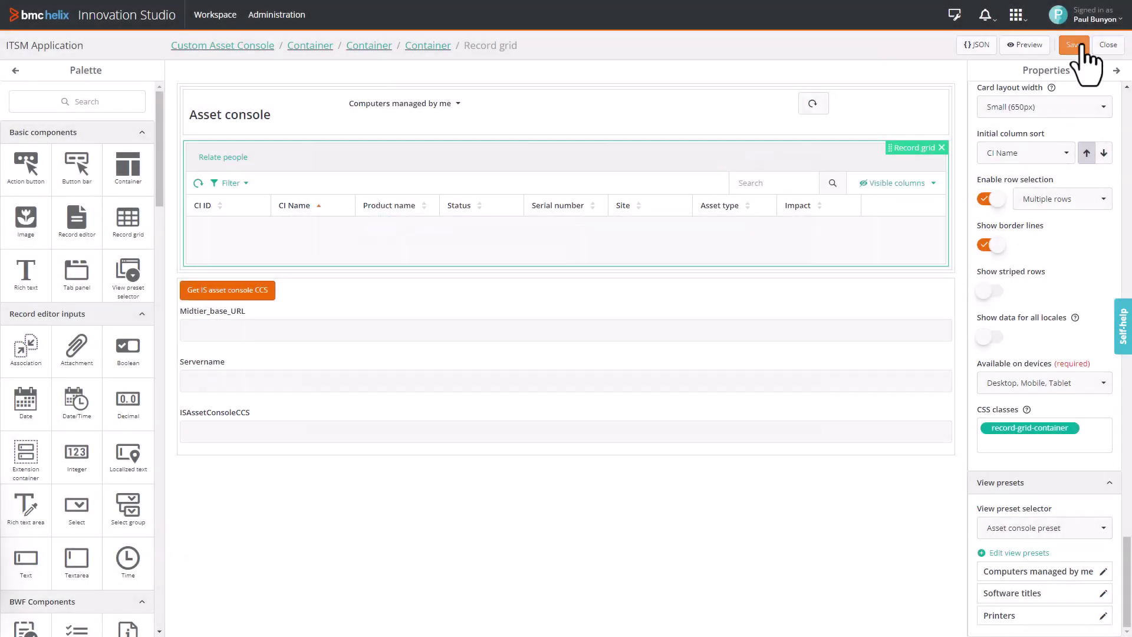
left_click(1084, 47)
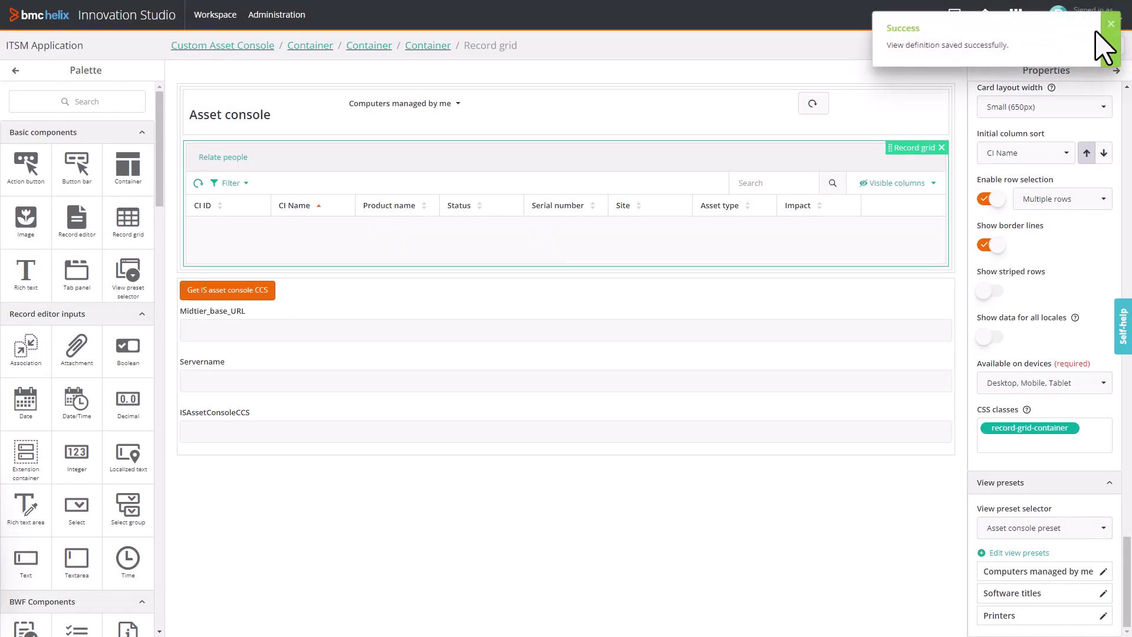
left_click(1111, 36)
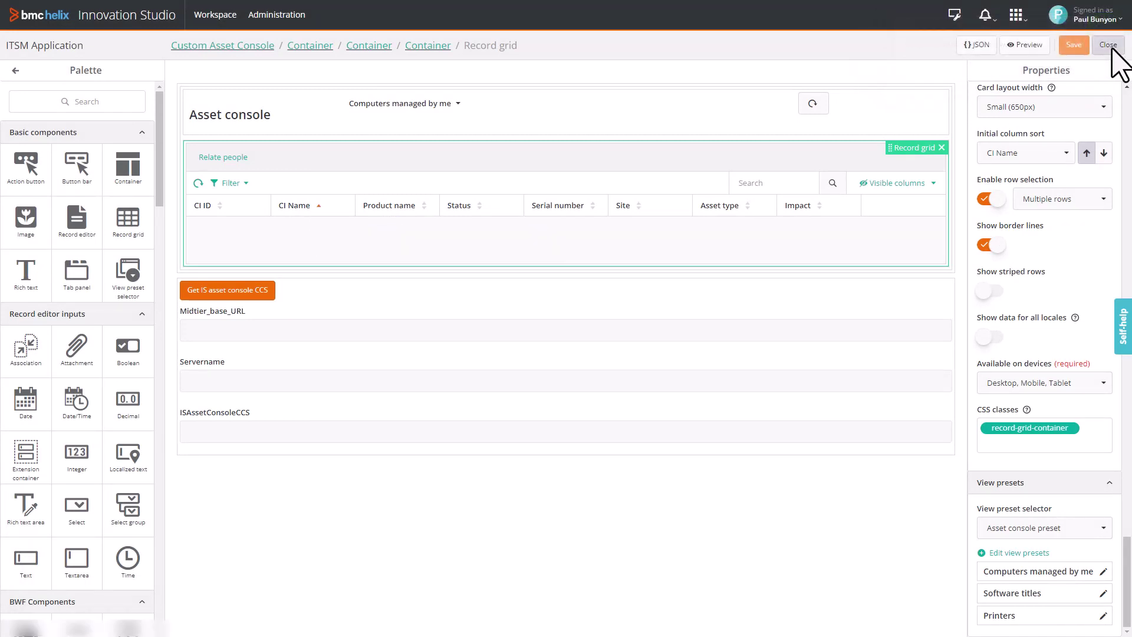